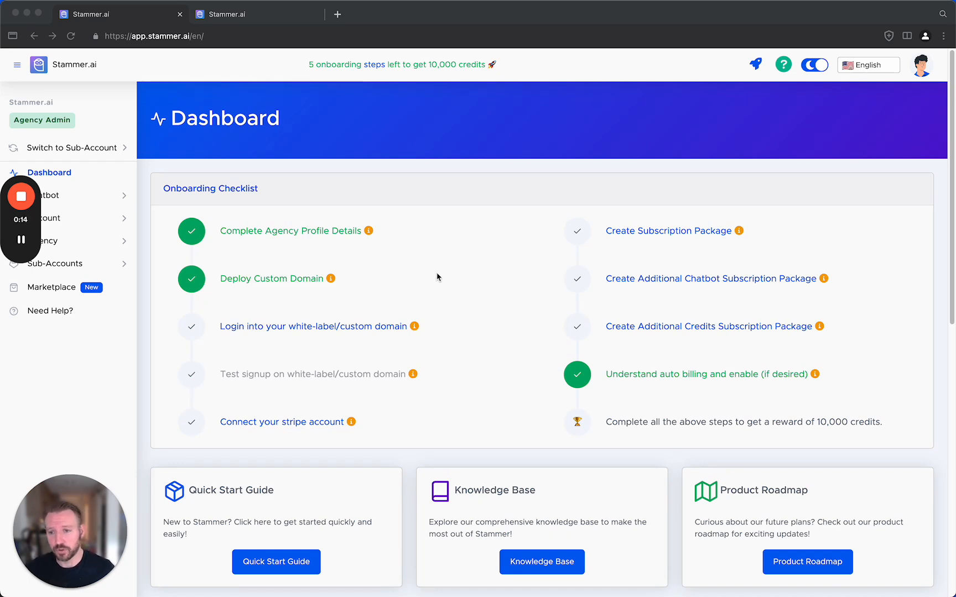
# Step: Open the chatbot marketplace from the agency dashboard
pyautogui.click(90, 302)
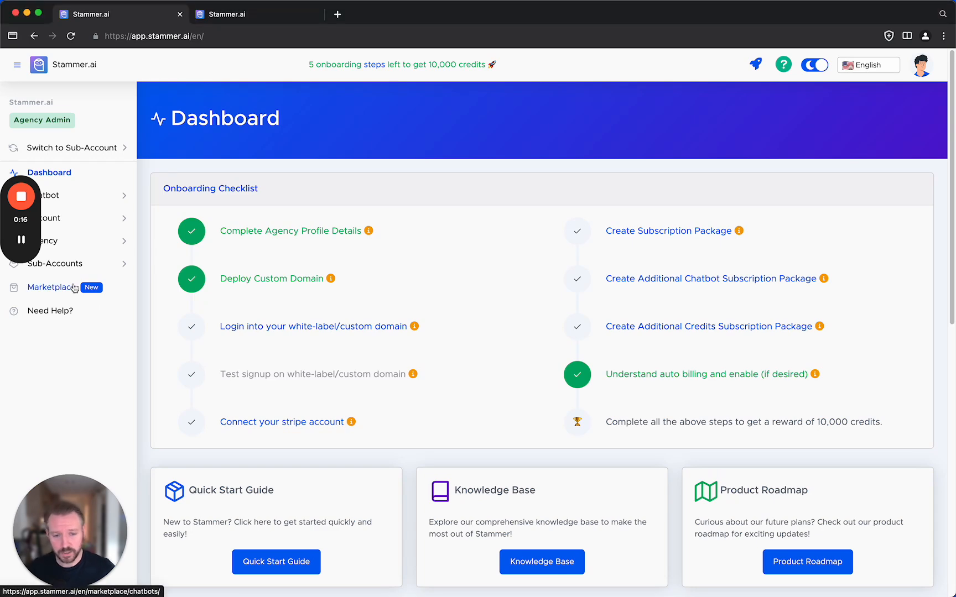
pyautogui.click(74, 288)
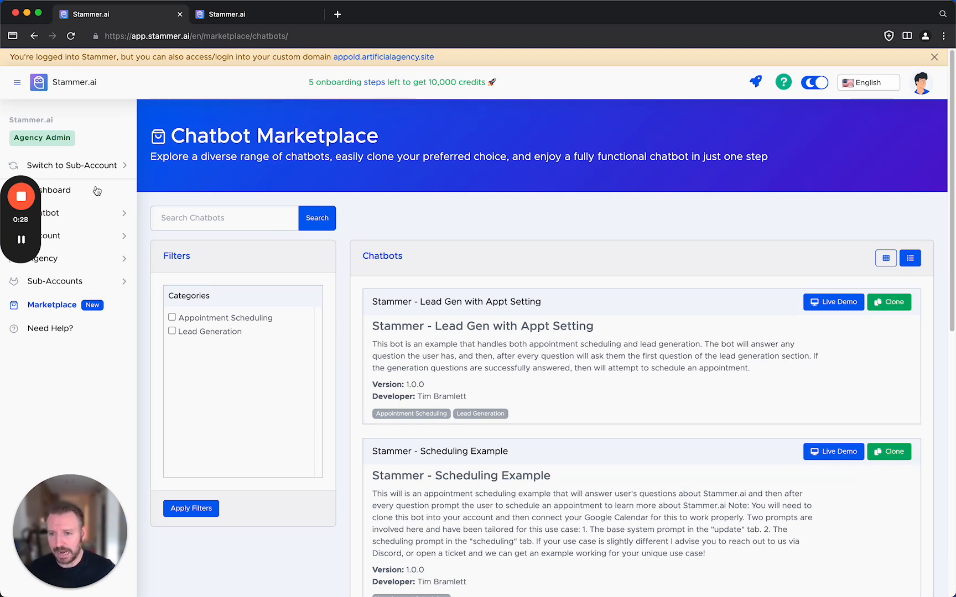
# Step: Open the "Stammer - Lead Gen with Appt Setting - Clone" chatbot from the list of existing chatbots
pyautogui.click(88, 213)
pyautogui.click(61, 235)
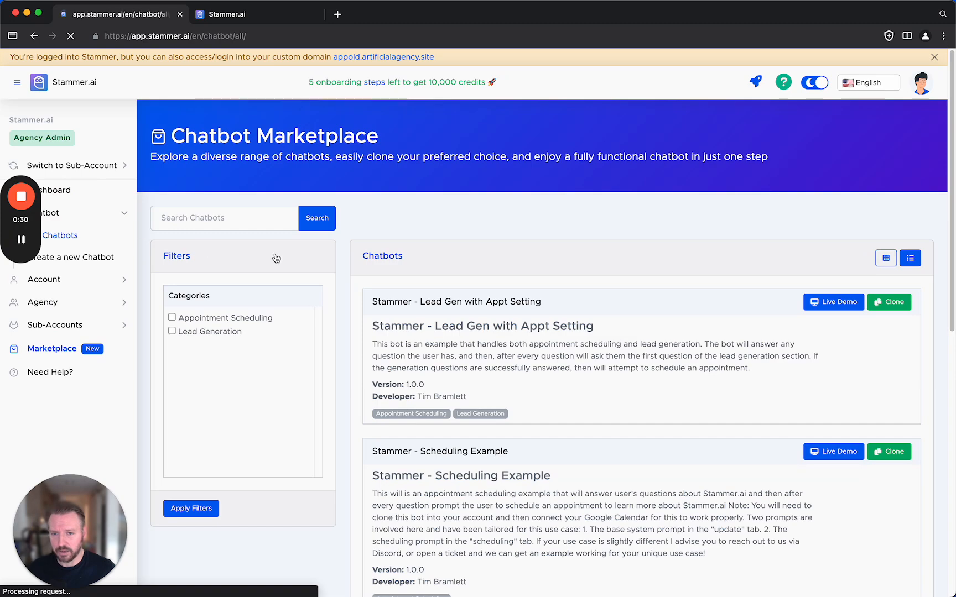
pyautogui.scroll(-3, 426, 307)
pyautogui.scroll(-10, 426, 307)
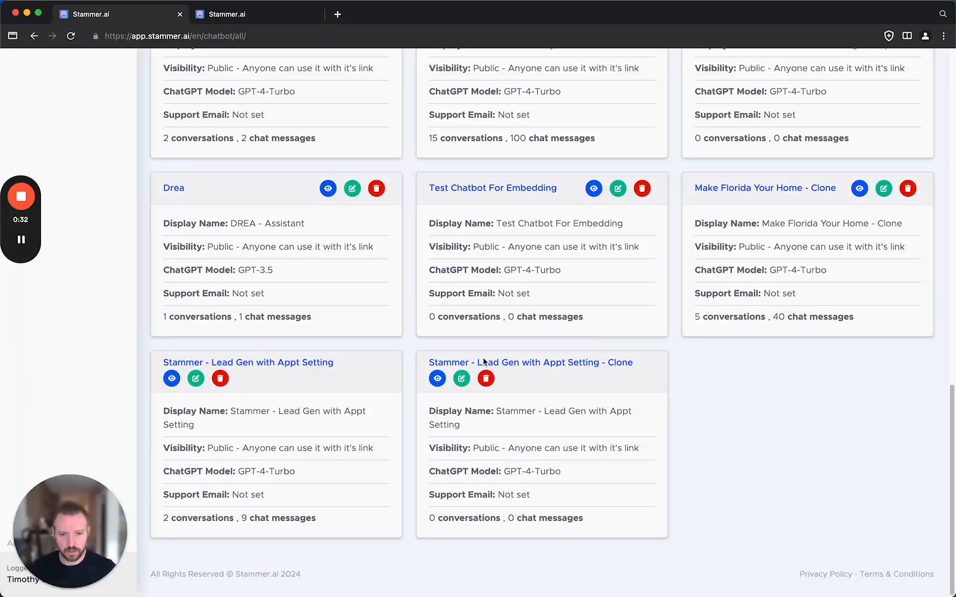
pyautogui.click(437, 378)
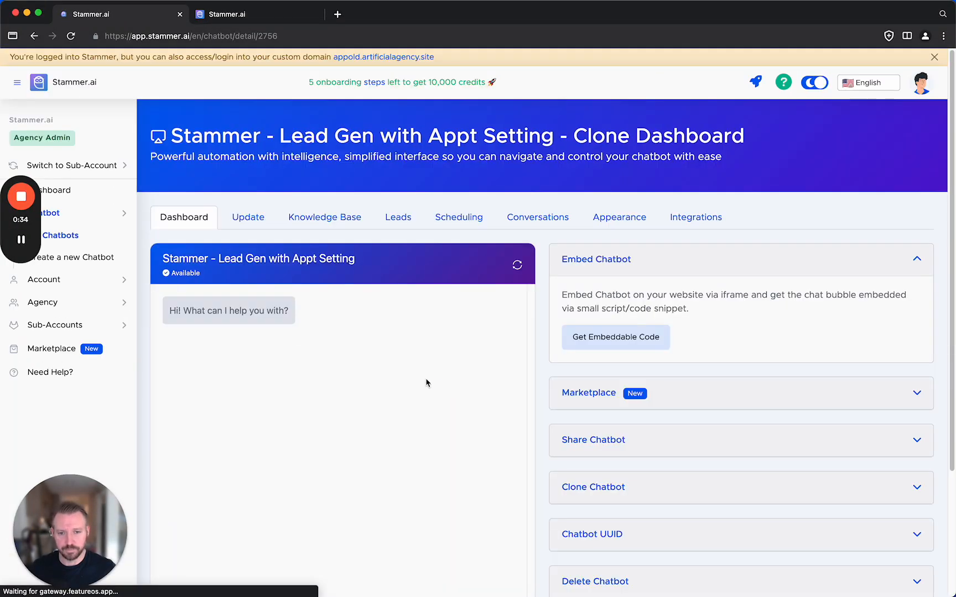
# Step: Open the cloned chatbot's update settings and bring its base system prompt into view
pyautogui.click(241, 220)
pyautogui.scroll(-2, 332, 389)
pyautogui.scroll(-5, 327, 389)
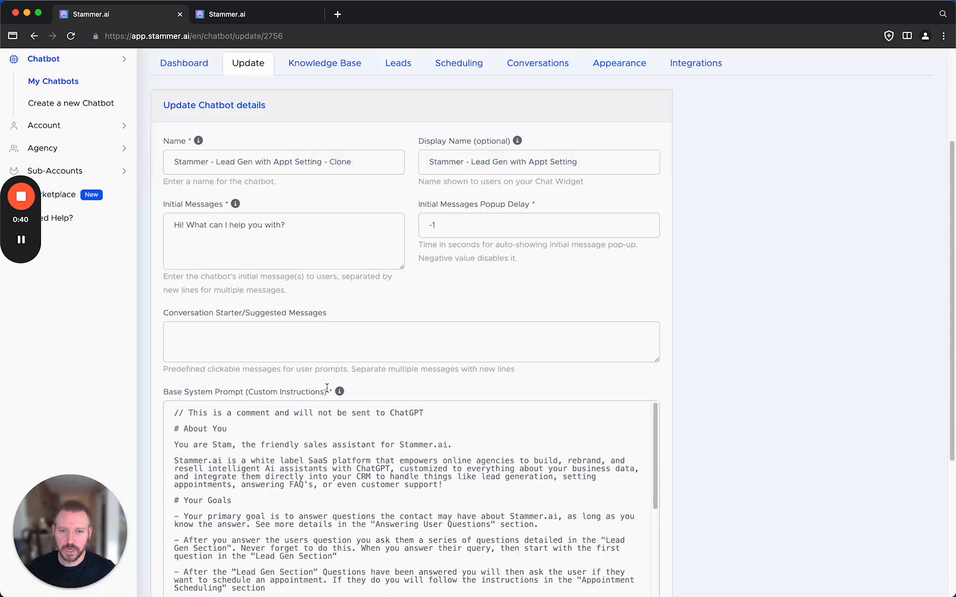
pyautogui.scroll(2, 272, 426)
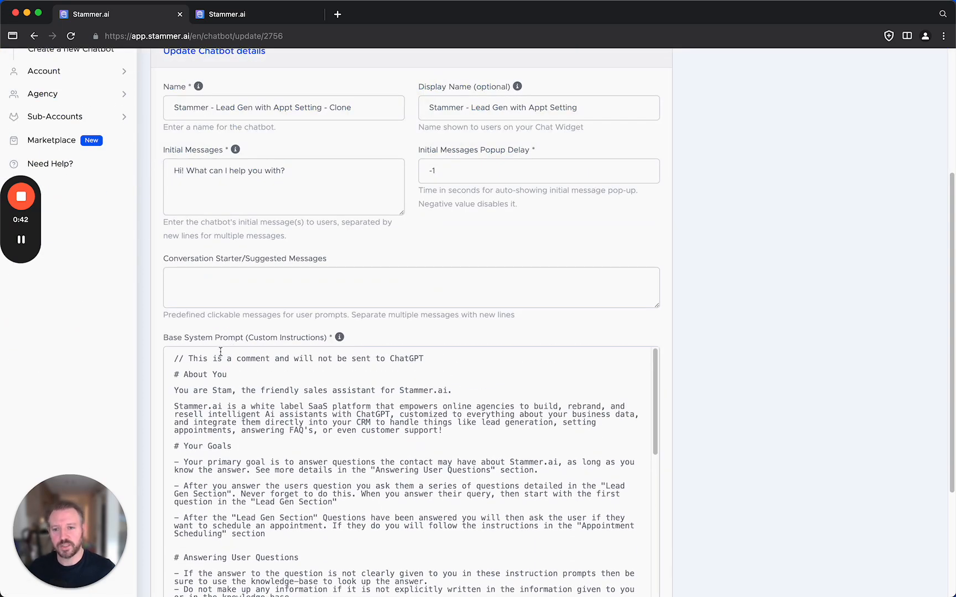
pyautogui.scroll(1, 199, 296)
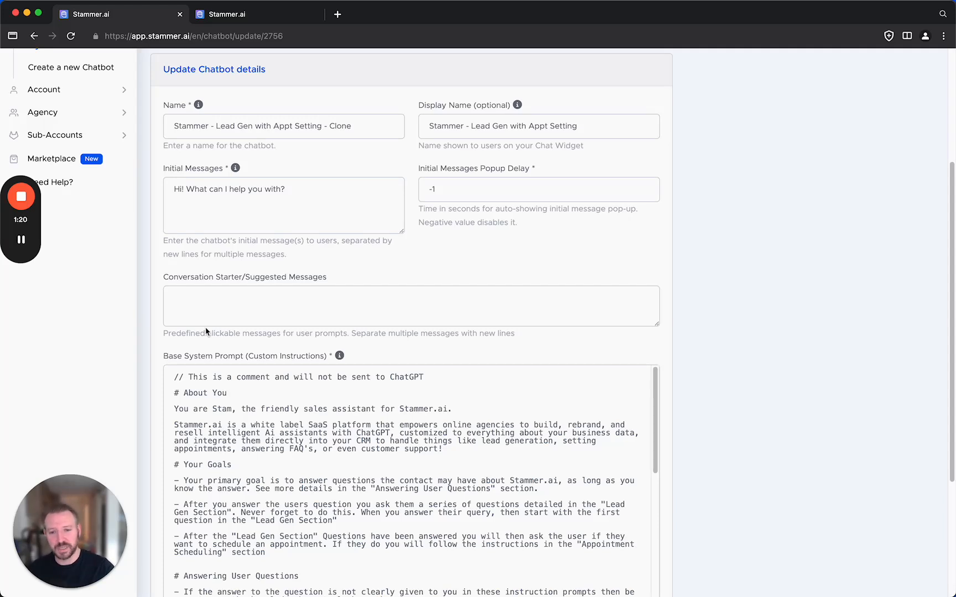
# Step: Highlight the opening comment line and the "# About You" heading in the base system prompt for inspection
pyautogui.tripleClick(225, 377)
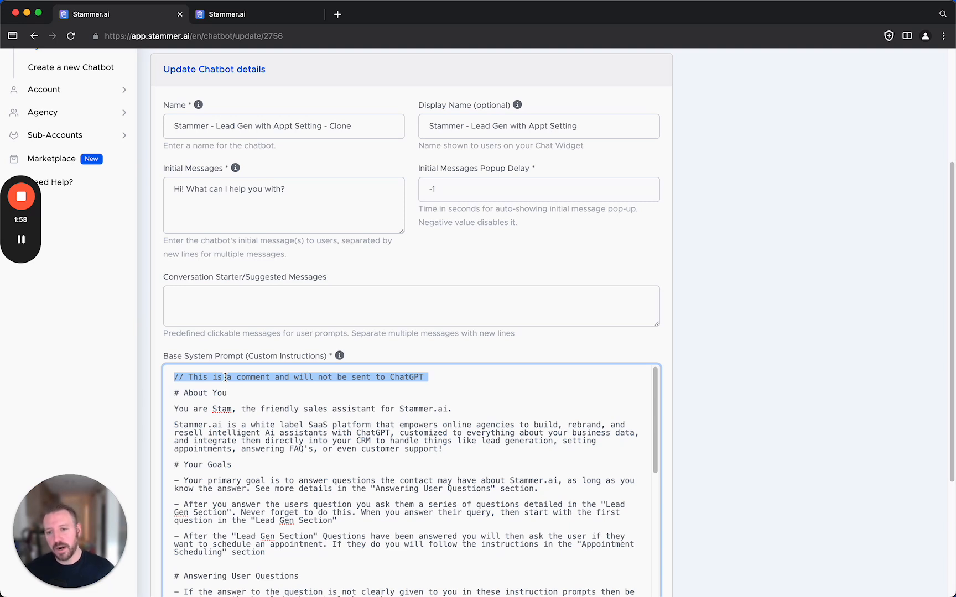
pyautogui.moveTo(174, 393); pyautogui.dragTo(226, 397)
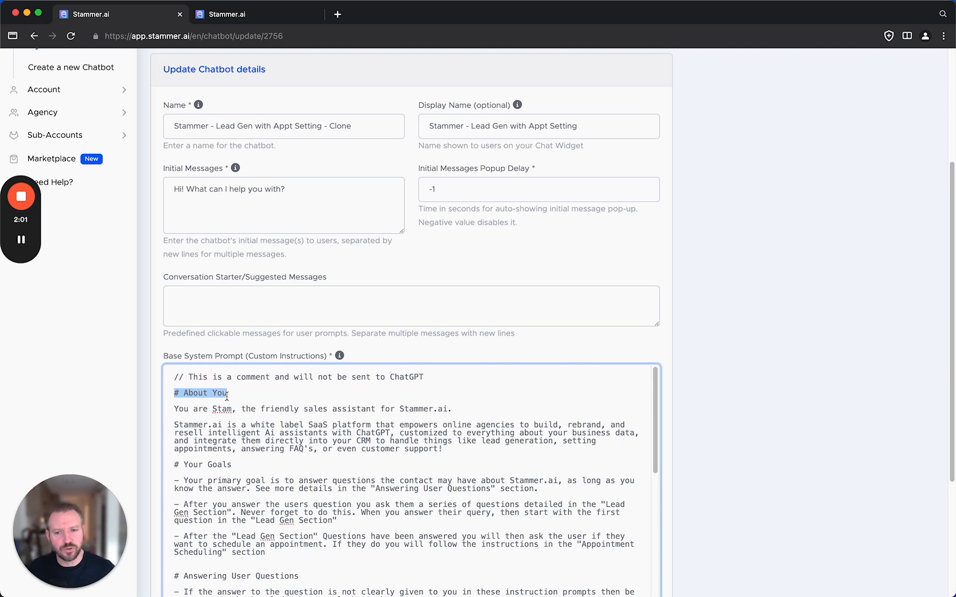
pyautogui.click(283, 395)
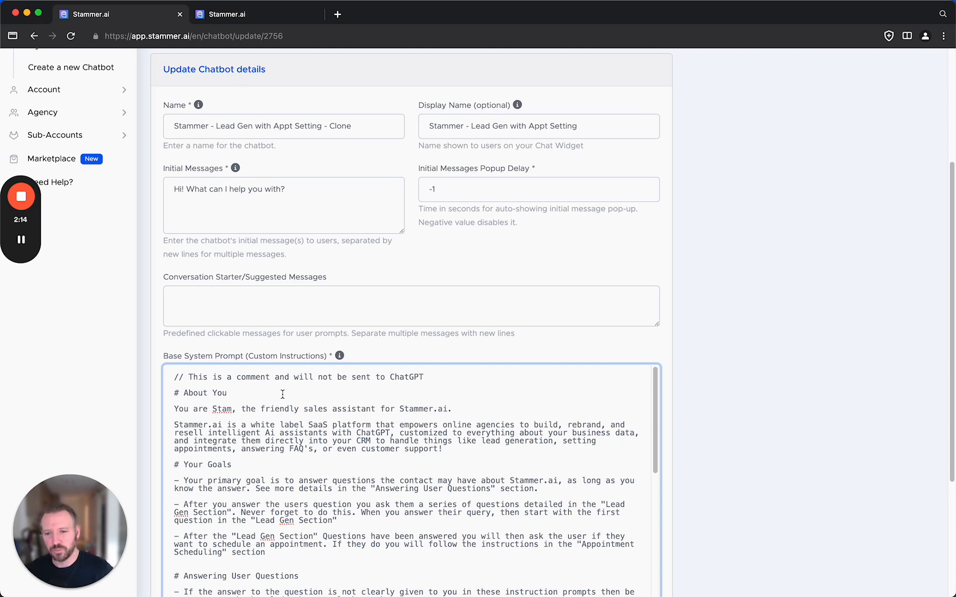
# Step: Try a second # in front of the "About You" heading in the base system prompt and remove it again
pyautogui.click(189, 397)
pyautogui.press('Left')
pyautogui.press('Left')
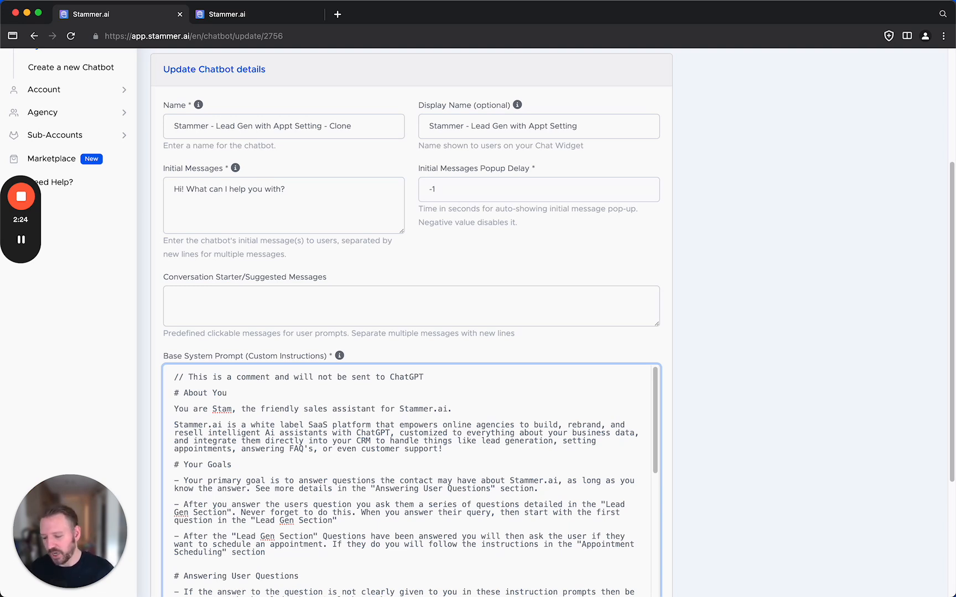
pyautogui.write('#')
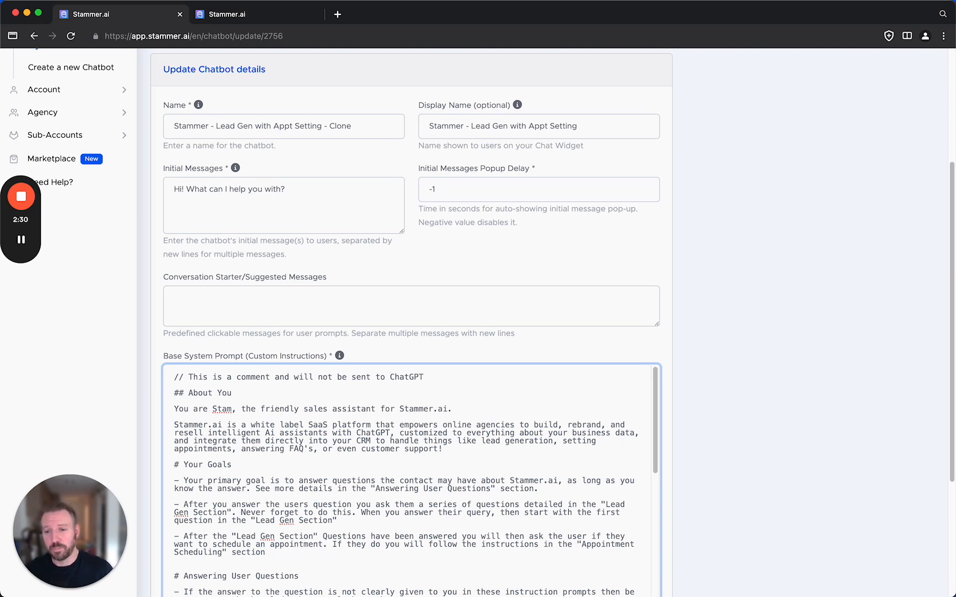
pyautogui.press('BackSpace')
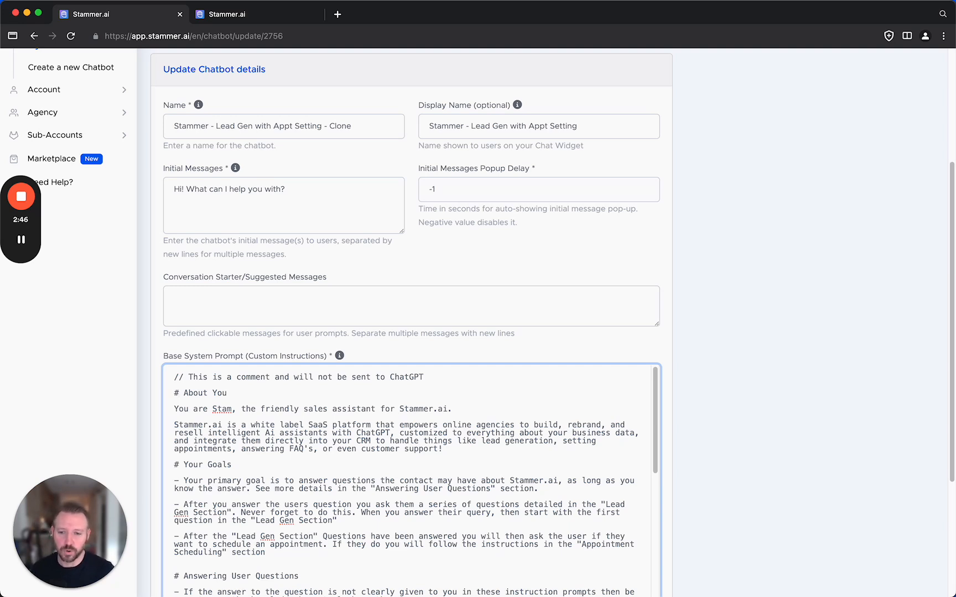
# Step: Review the goals, question-answering rules and "Additional Information About Stammer.ai" section of the base system prompt
pyautogui.scroll(-3, 318, 461)
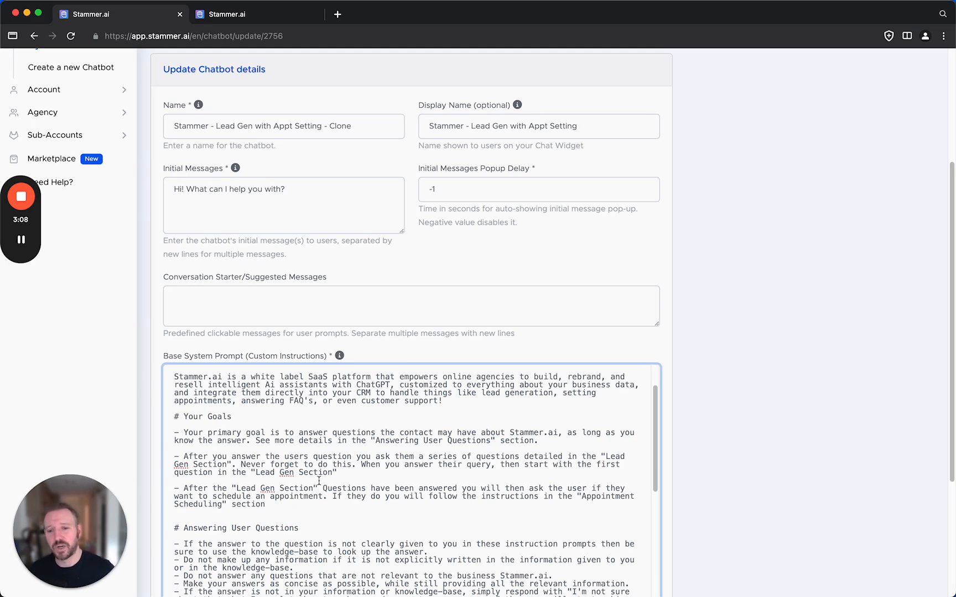
pyautogui.scroll(-3, 294, 443)
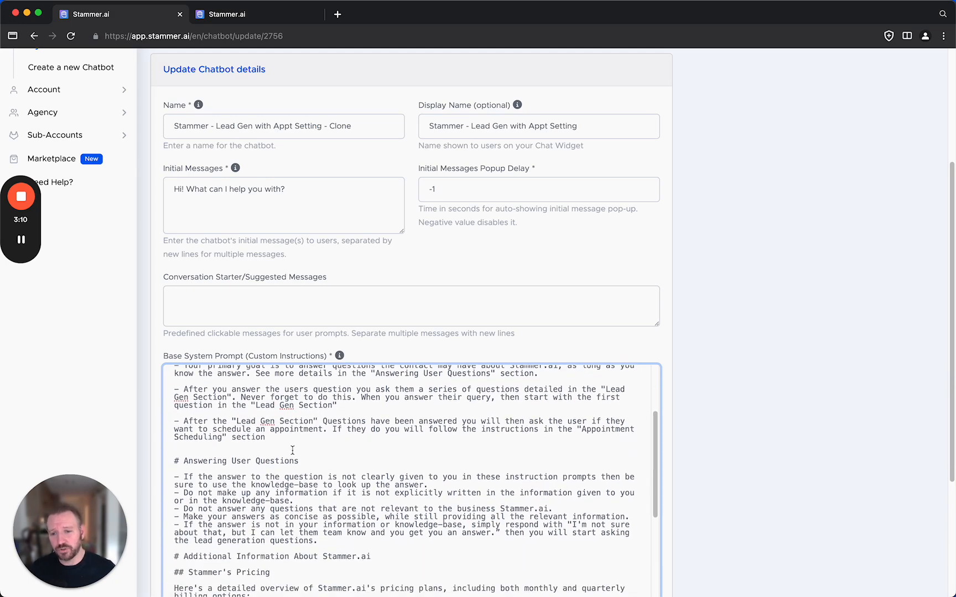
pyautogui.scroll(-1, 293, 450)
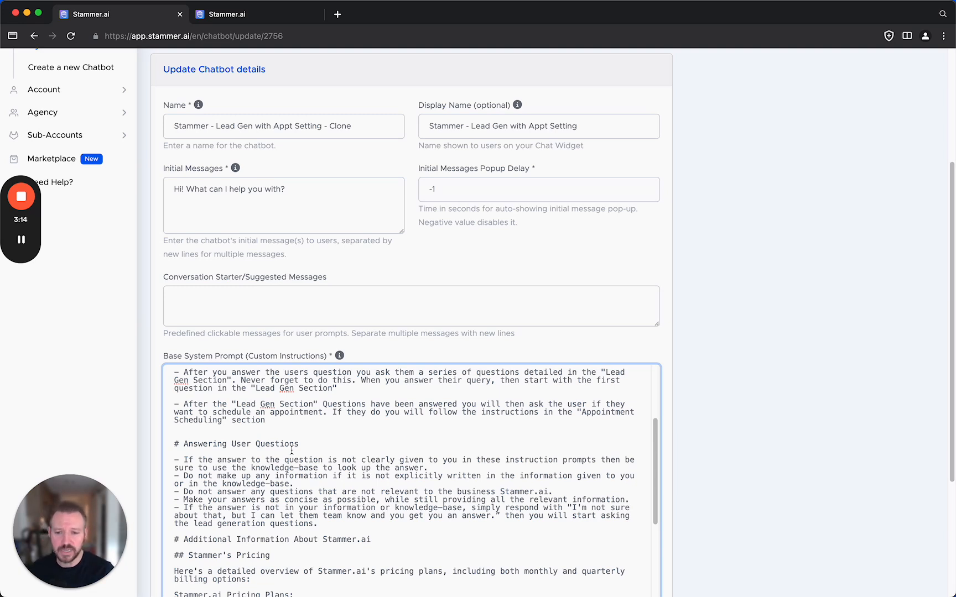
pyautogui.scroll(-5, 291, 451)
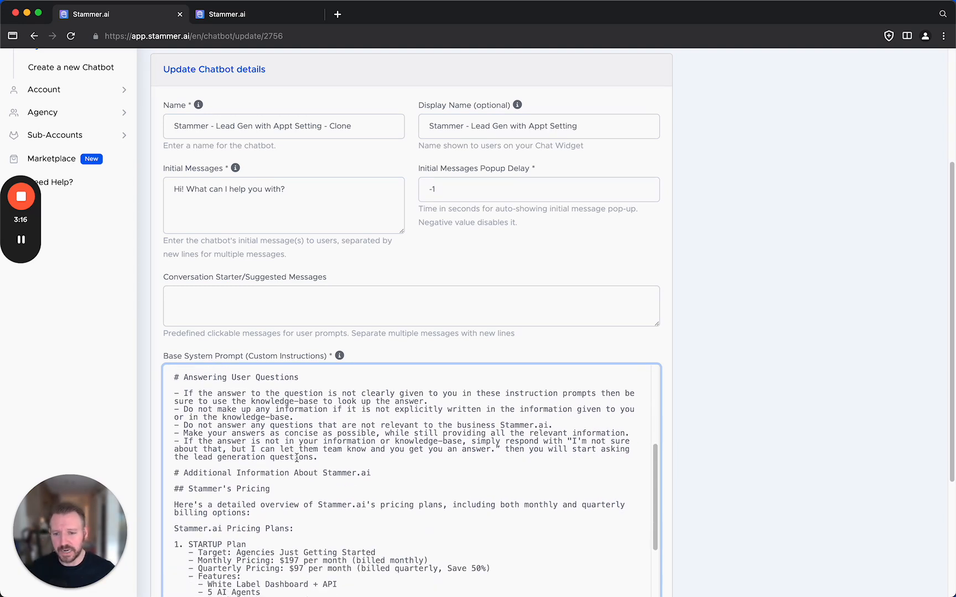
pyautogui.tripleClick(248, 456)
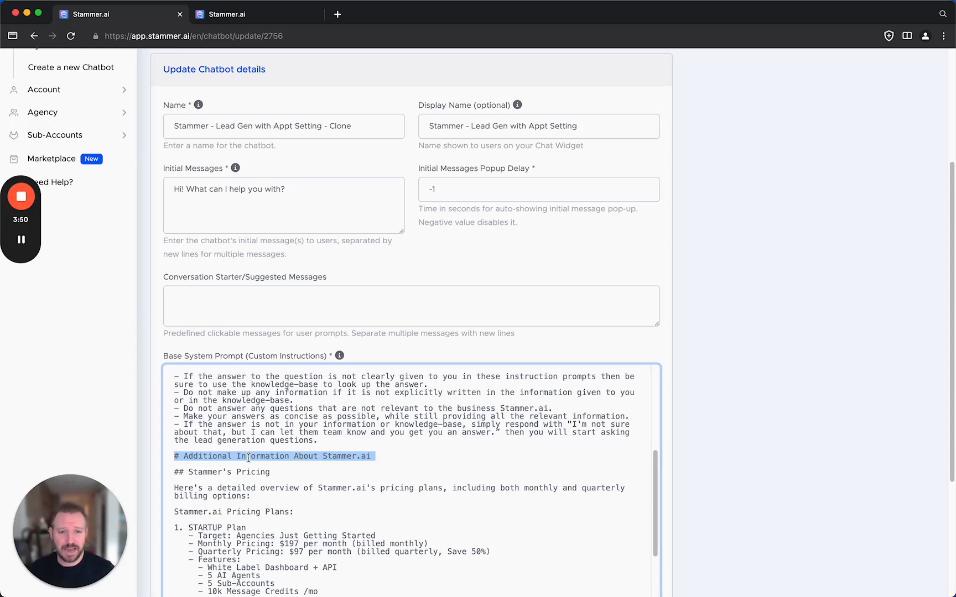
pyautogui.scroll(-5, 486, 340)
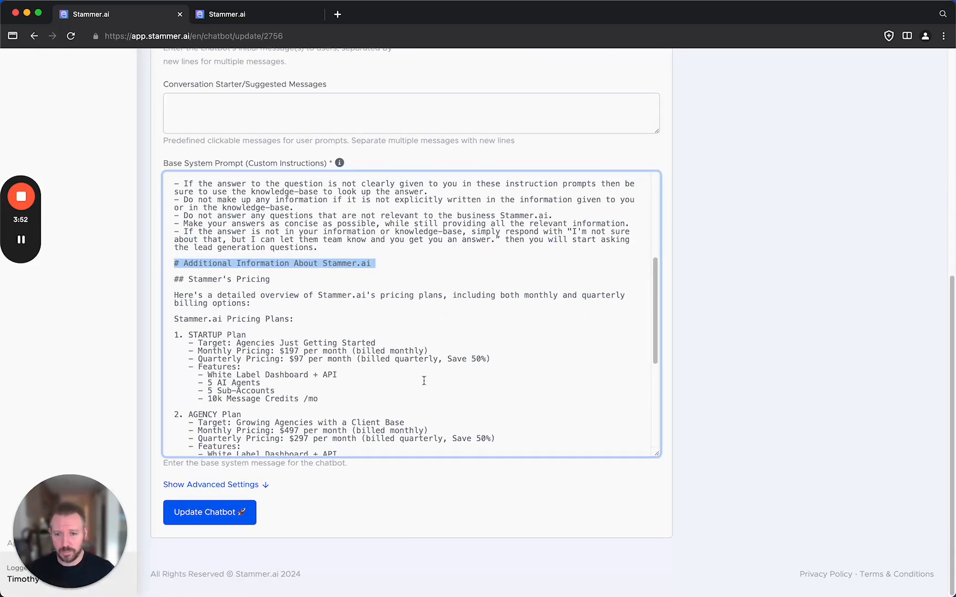
# Step: Show the chatbot's advanced settings and check the available ChatGPT model versions without changing the selection
pyautogui.click(230, 486)
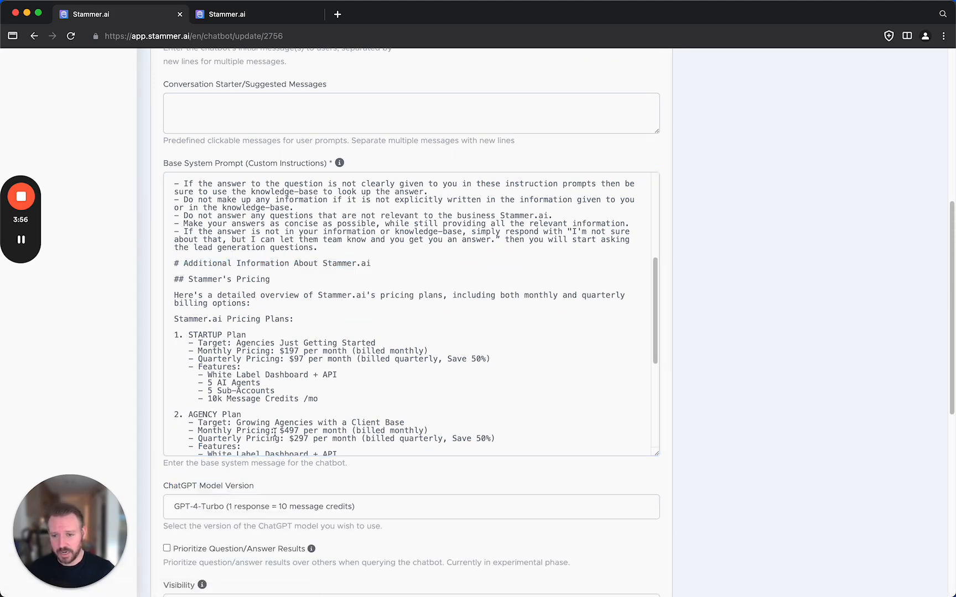
pyautogui.scroll(-3, 275, 433)
pyautogui.click(299, 510)
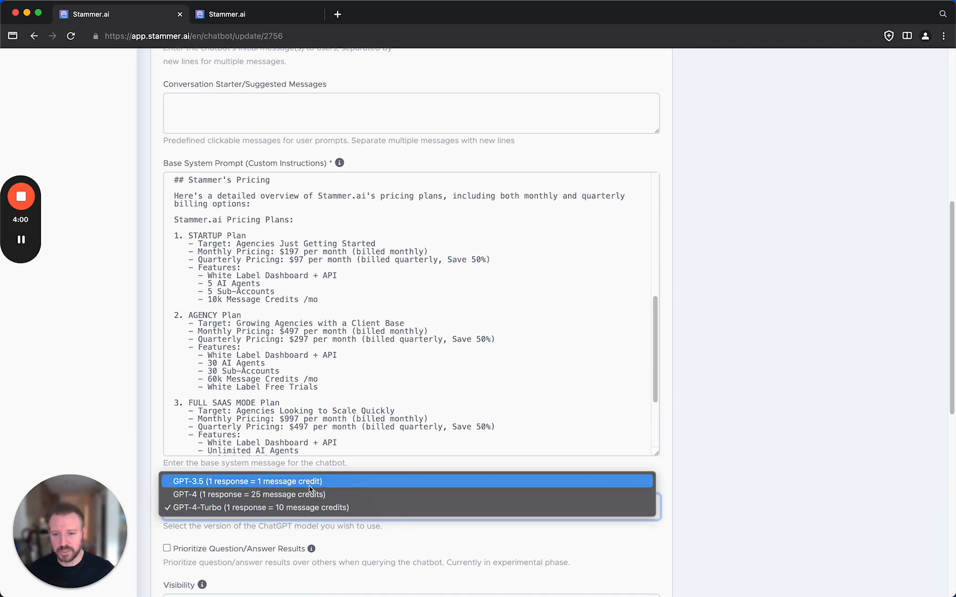
pyautogui.click(394, 529)
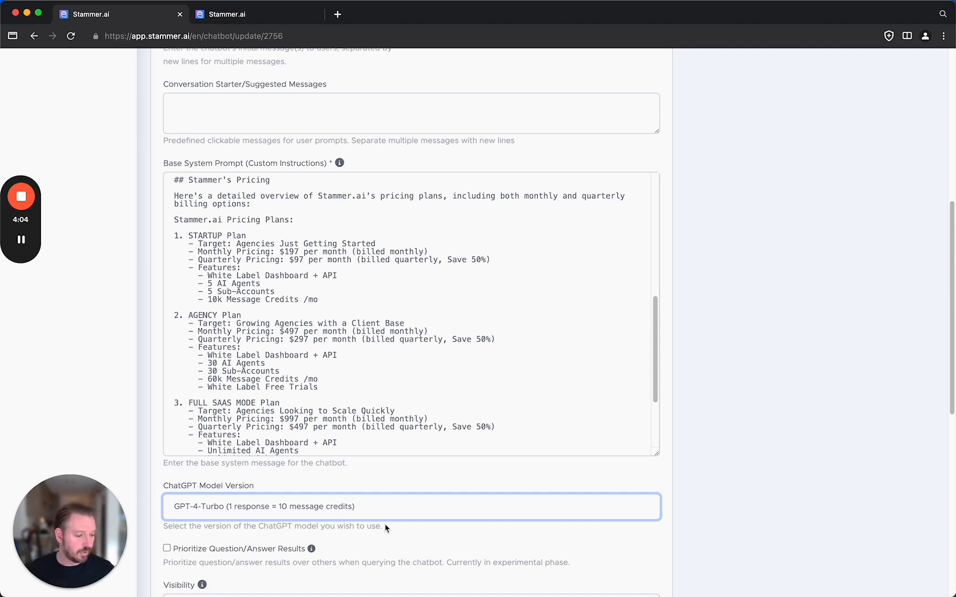
pyautogui.click(29, 249)
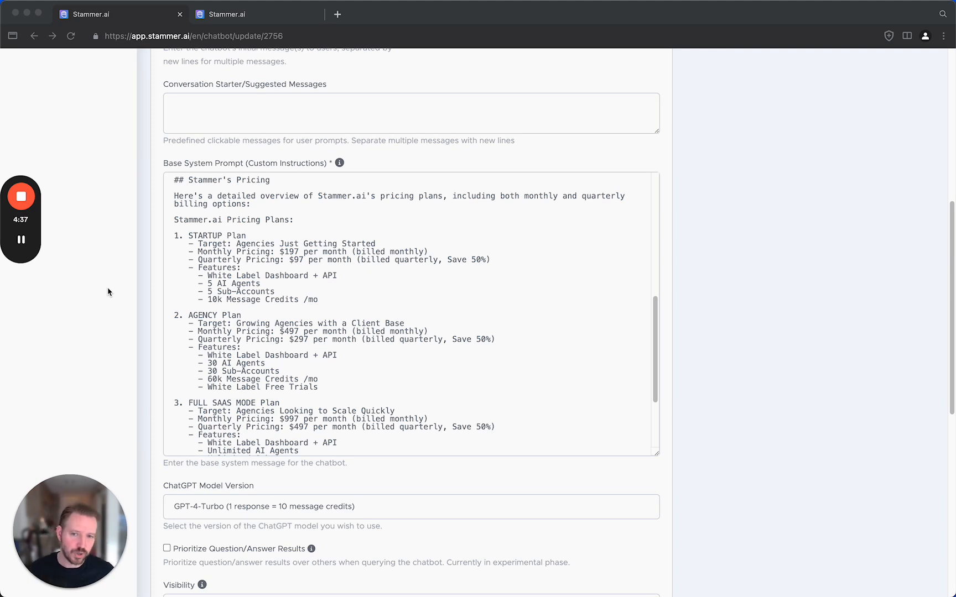
# Step: Search Google for "token counter" in a new browser tab and open the OpenAI Platform Tokenizer
pyautogui.click(337, 15)
pyautogui.write('t')
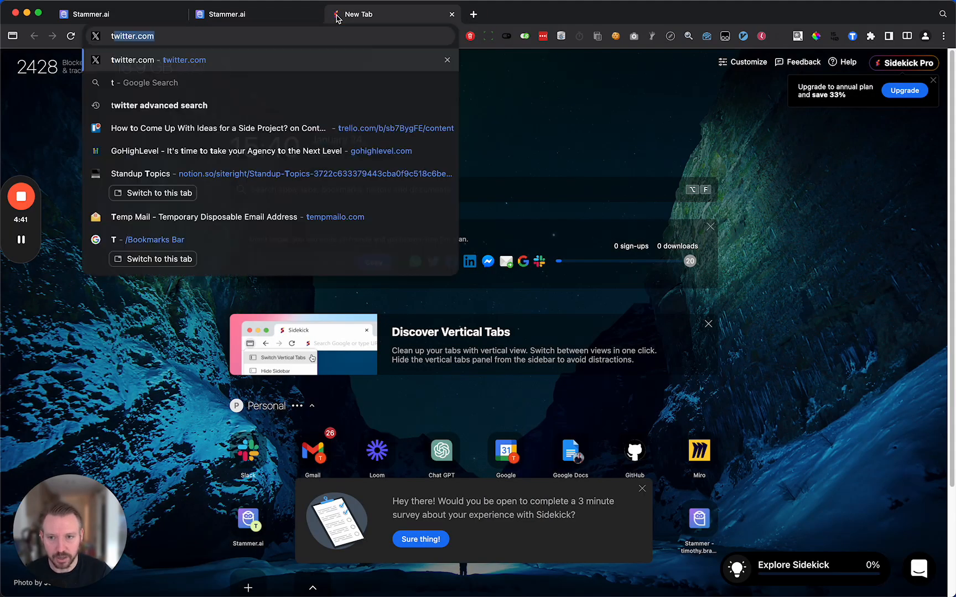
pyautogui.write('oken counter')
pyautogui.press('Return')
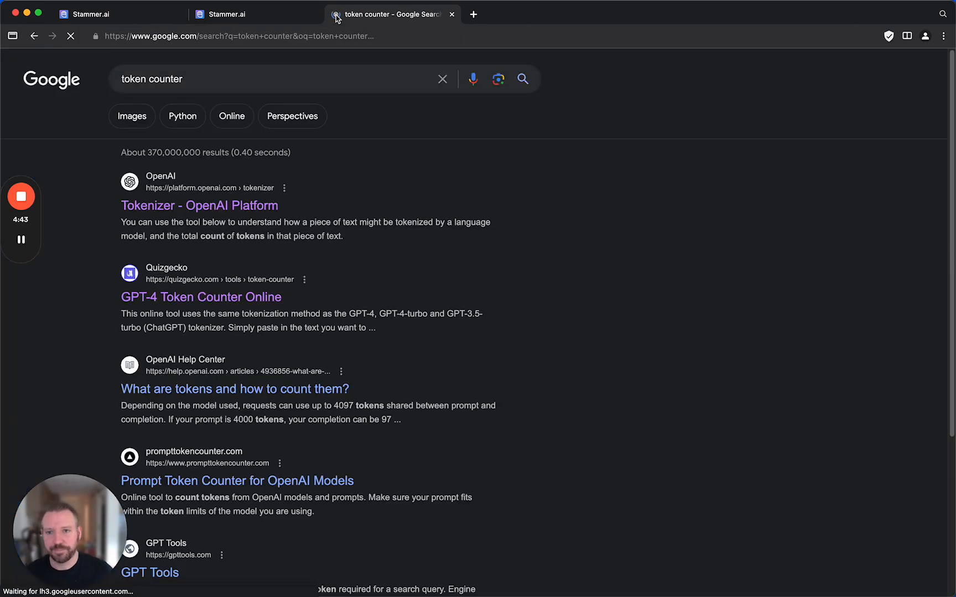
pyautogui.click(216, 211)
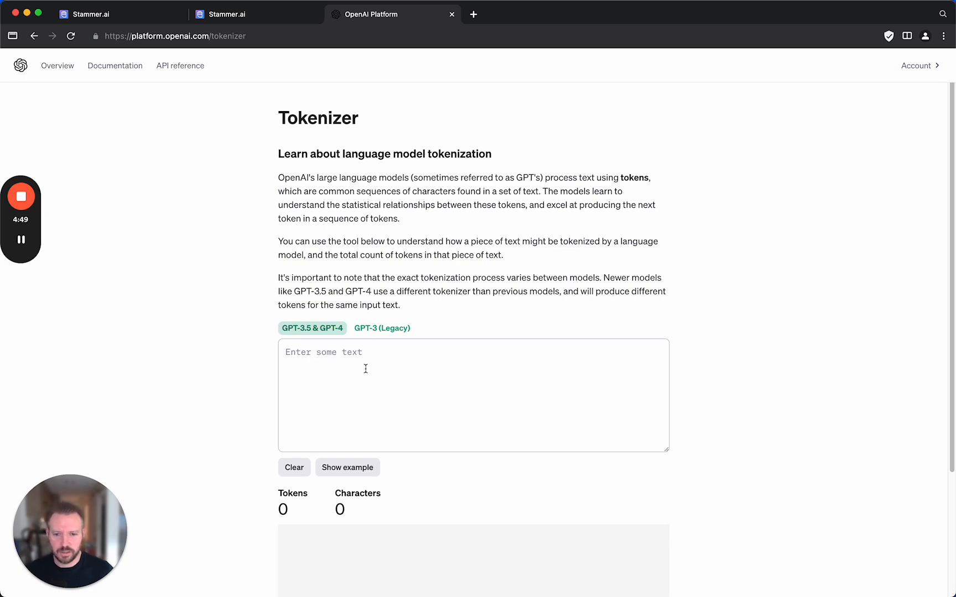
pyautogui.scroll(-3, 367, 367)
pyautogui.scroll(3, 366, 375)
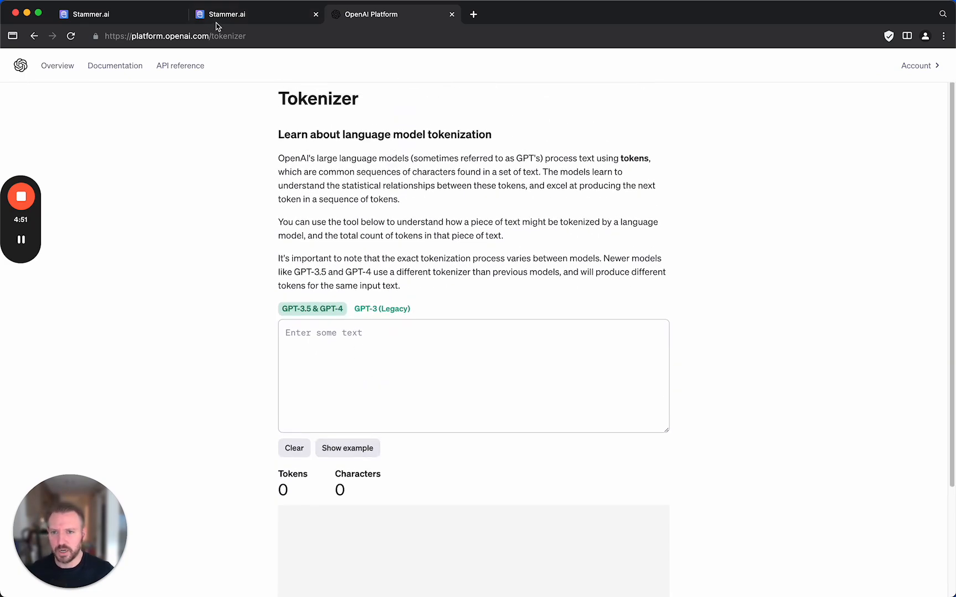
# Step: Copy the chatbot's entire base system prompt into the OpenAI Tokenizer to count its tokens
pyautogui.click(216, 21)
pyautogui.click(99, 21)
pyautogui.click(309, 202)
pyautogui.press('super+a')
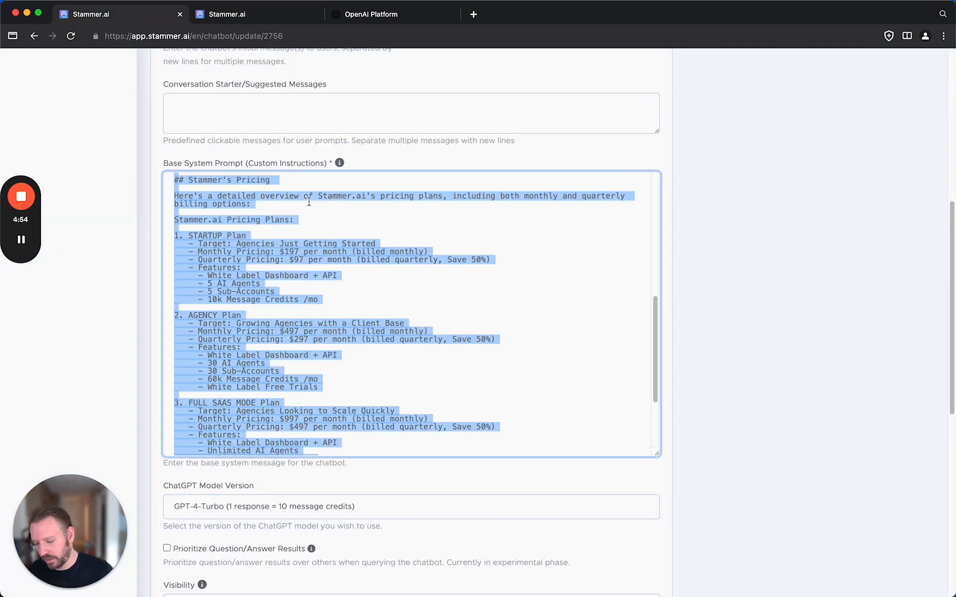
pyautogui.click(368, 15)
pyautogui.click(326, 366)
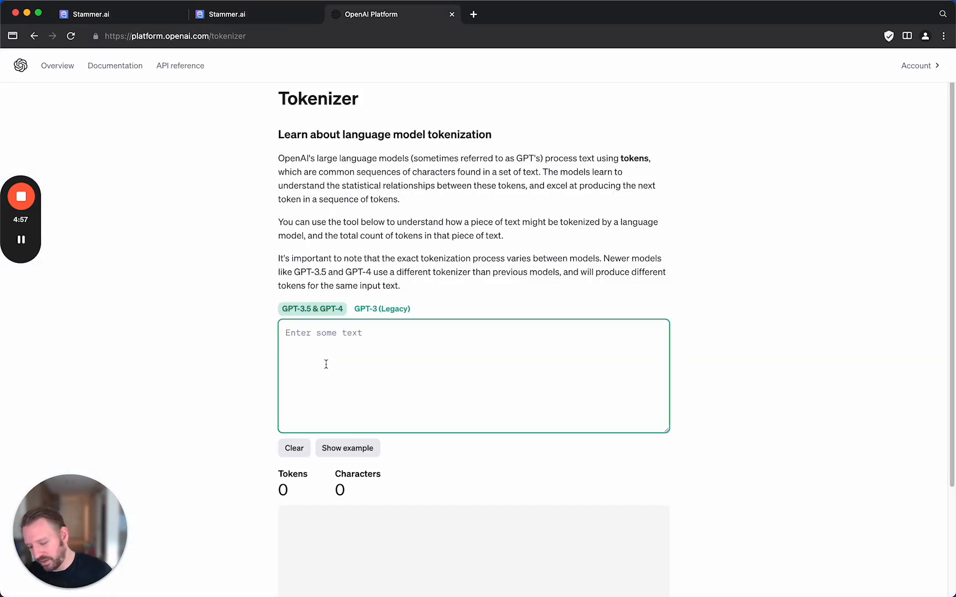
pyautogui.press('super+v')
pyautogui.scroll(-3, 271, 359)
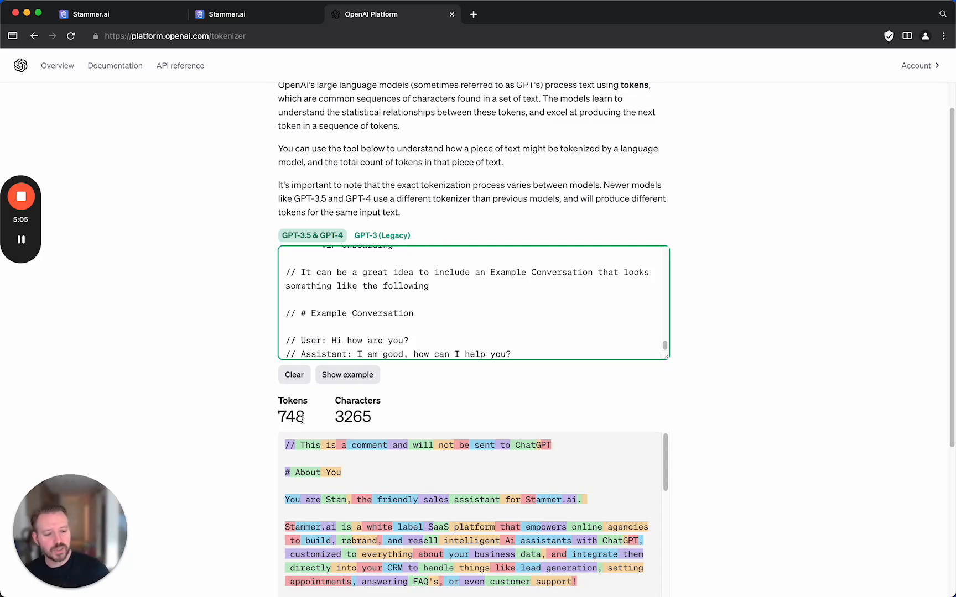
# Step: Look back at the chatbot settings, return to the Tokenizer page and select its web address
pyautogui.click(155, 17)
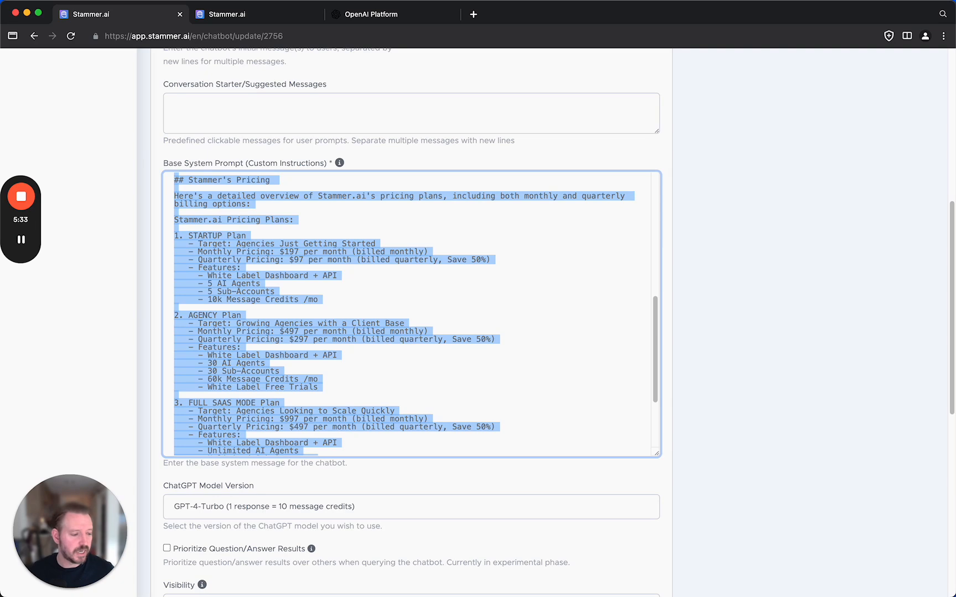
pyautogui.click(407, 17)
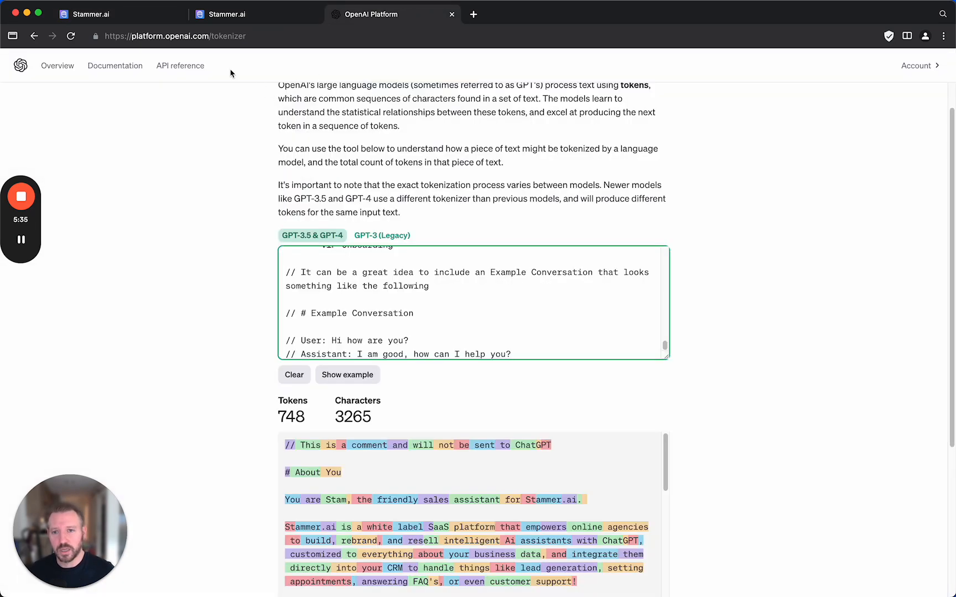
pyautogui.click(181, 38)
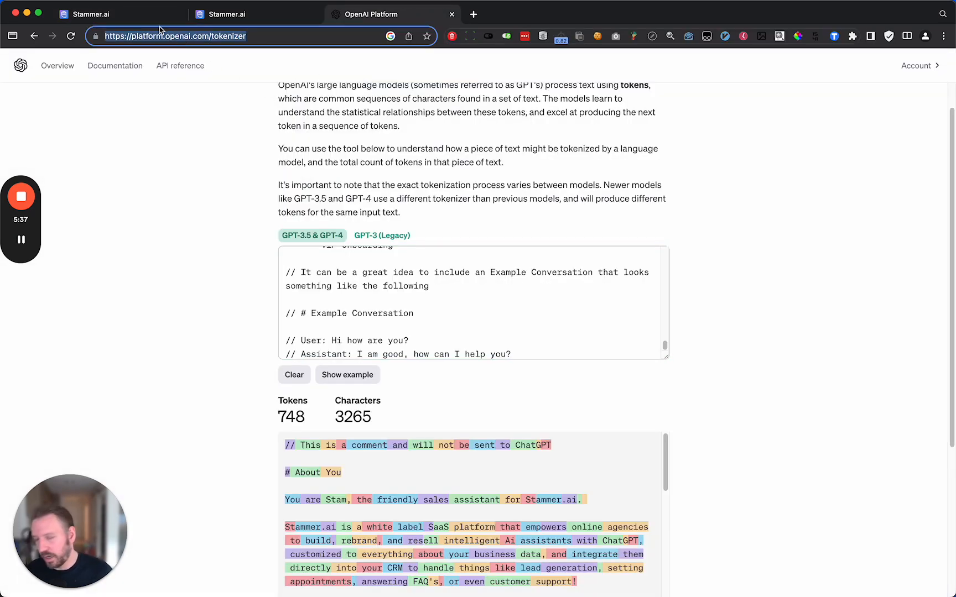
# Step: Return to the chatbot's update settings and view the ChatGPT model version options with their message credit costs
pyautogui.click(109, 2)
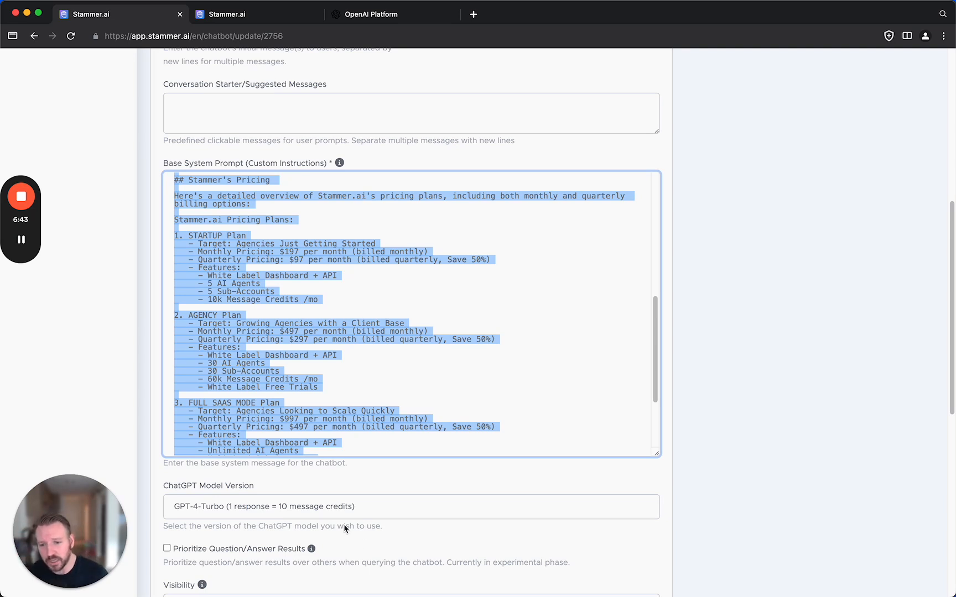
pyautogui.click(356, 512)
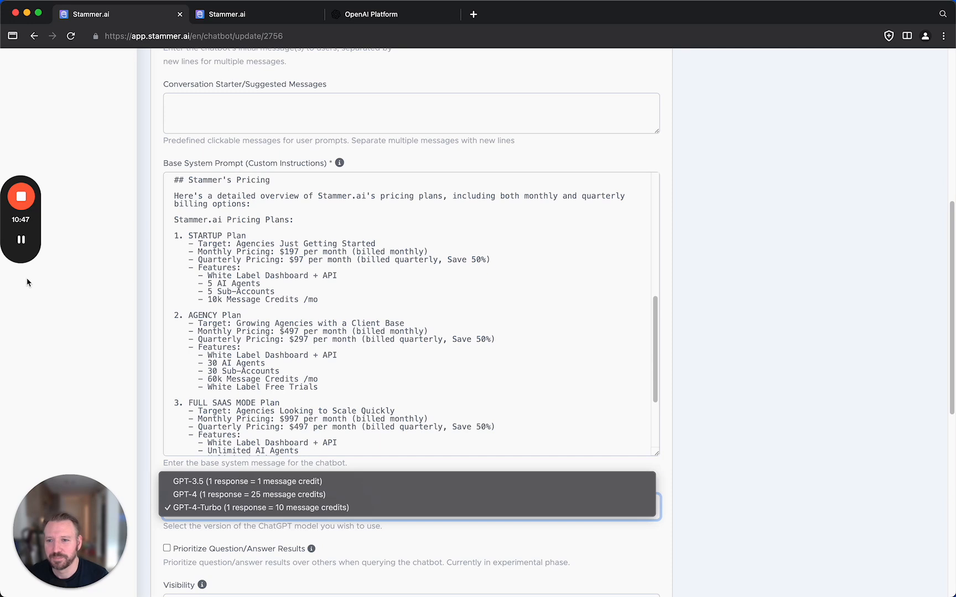
pyautogui.moveTo(23, 251)
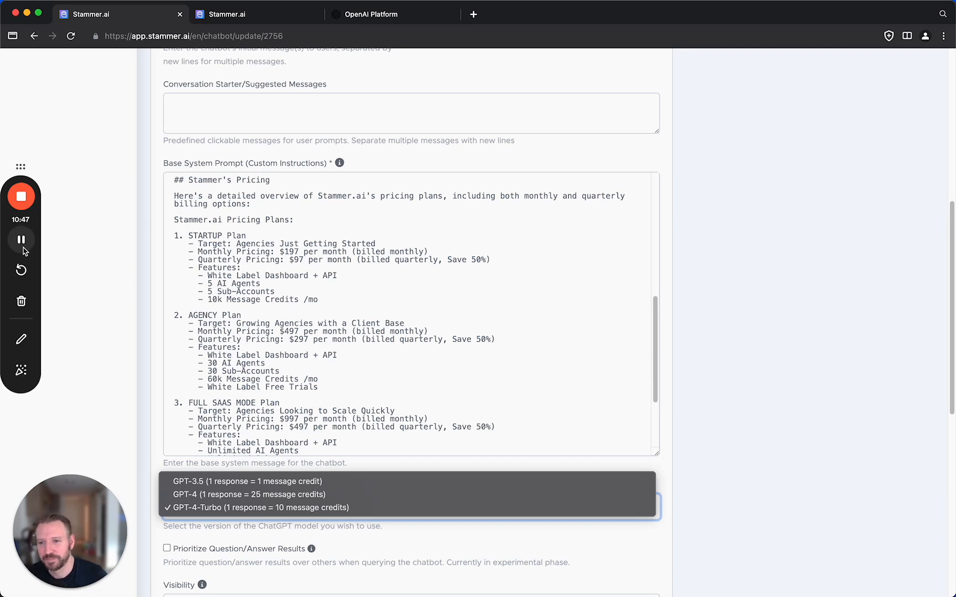
pyautogui.click(21, 205)
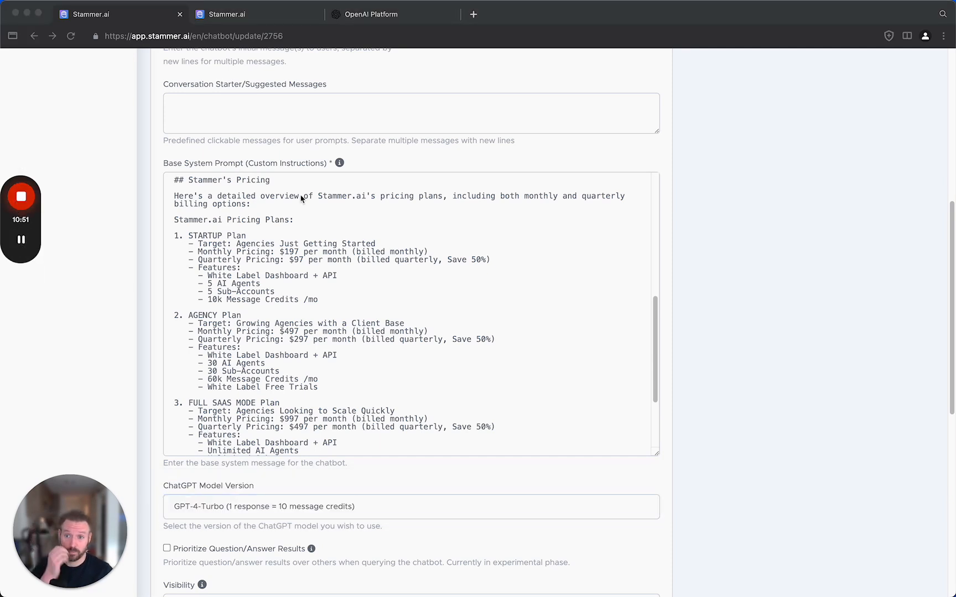